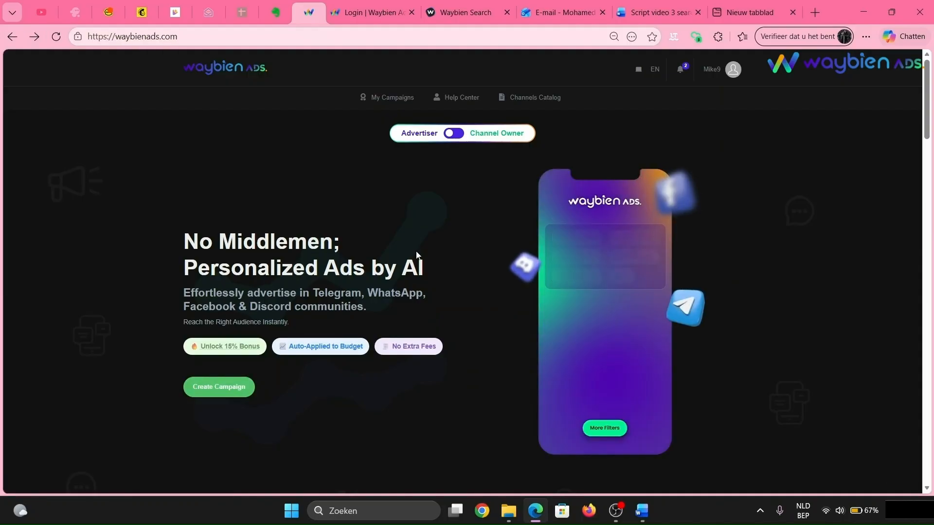
Start a new campaign named "UK Dental campaign" with a total budget of $200
{"action": "left_click", "coordinate": [374, 105]}
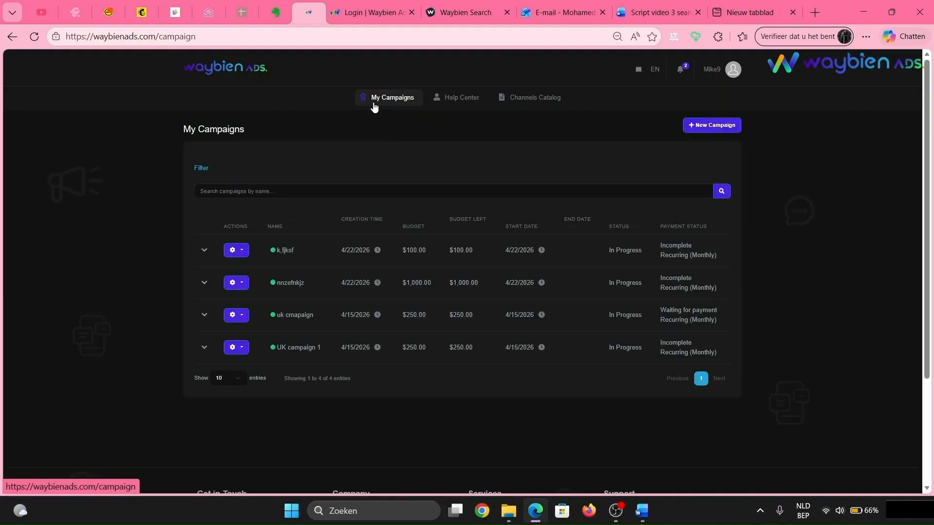
{"action": "left_click", "coordinate": [720, 129]}
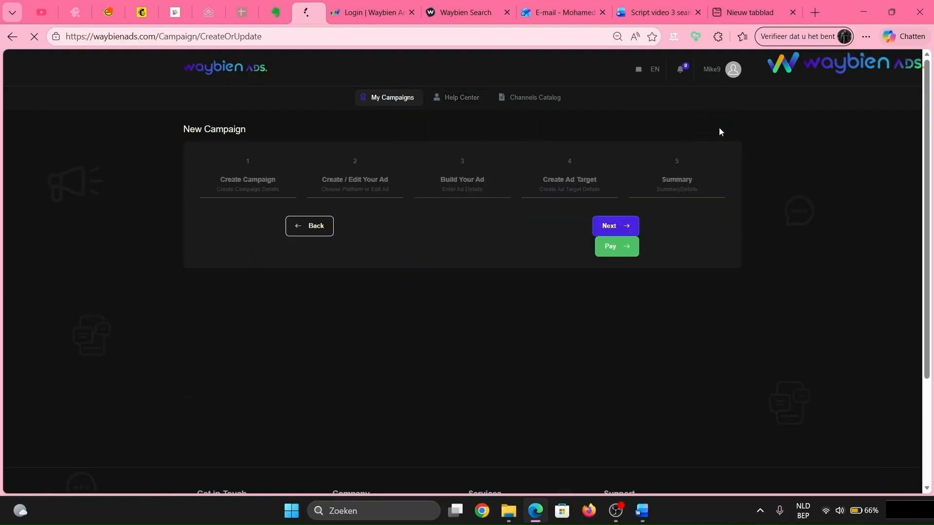
{"action": "scroll", "coordinate": [538, 159], "scroll_direction": "down", "scroll_amount": 2}
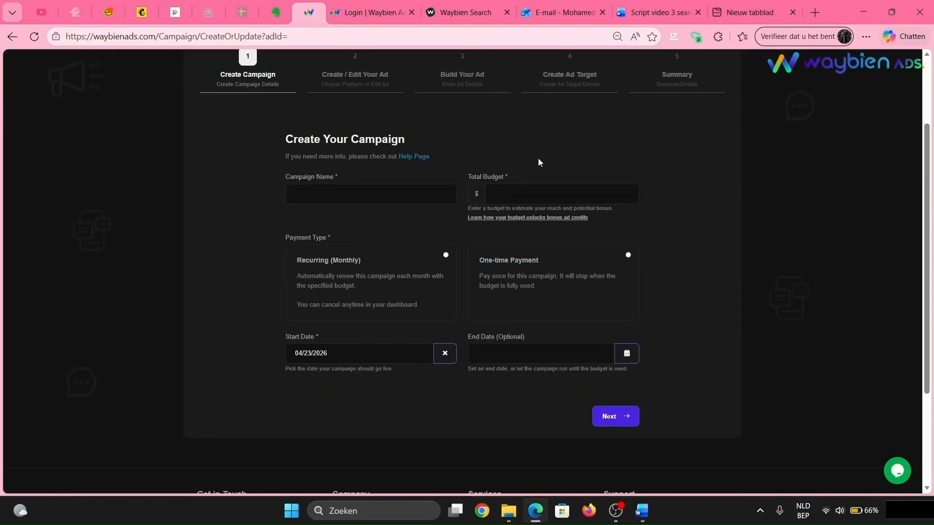
{"action": "left_click", "coordinate": [375, 201]}
{"action": "type", "text": "UK Dental campaign"}
{"action": "left_click", "coordinate": [517, 190]}
{"action": "type", "text": "200"}
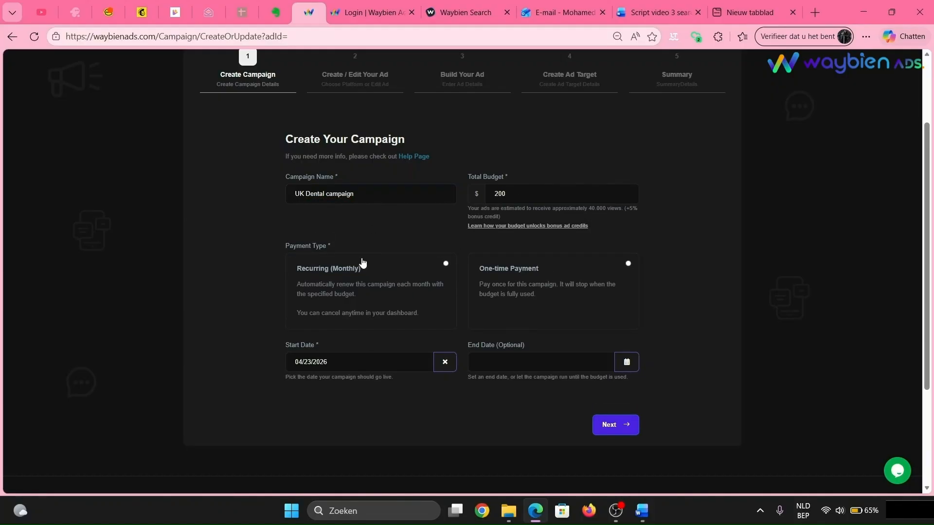
Set the payment type to Recurring (Monthly), keep the 04/23/2026 start date, and continue to the platform choice
{"action": "left_click", "coordinate": [422, 281]}
{"action": "left_click", "coordinate": [345, 365]}
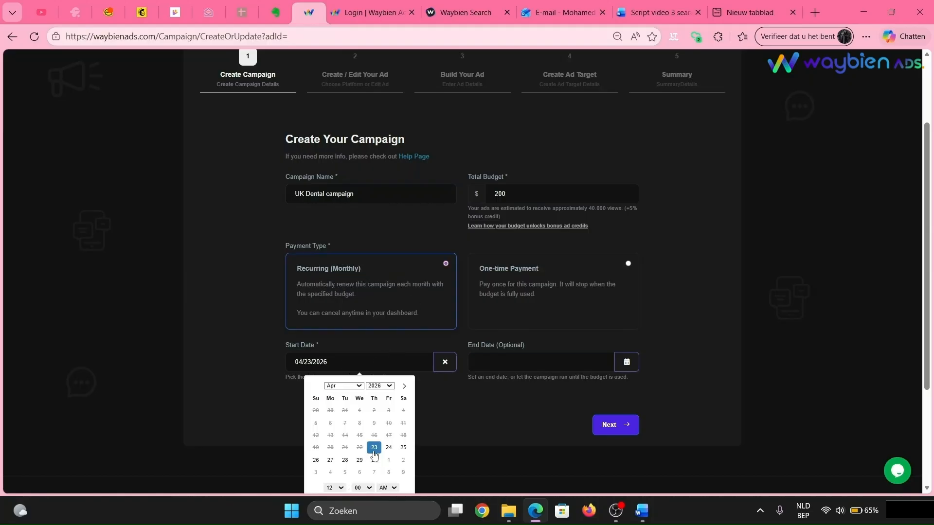
{"action": "left_click", "coordinate": [480, 420]}
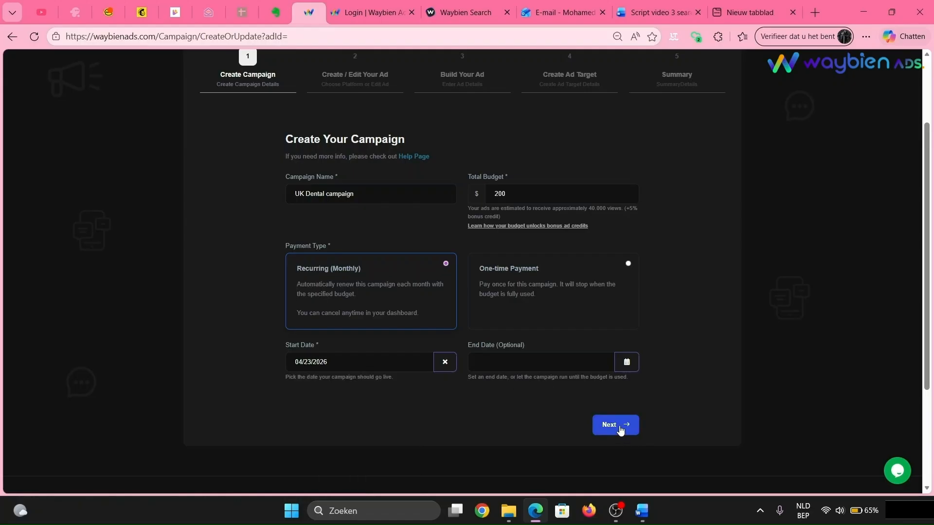
{"action": "left_click", "coordinate": [619, 430]}
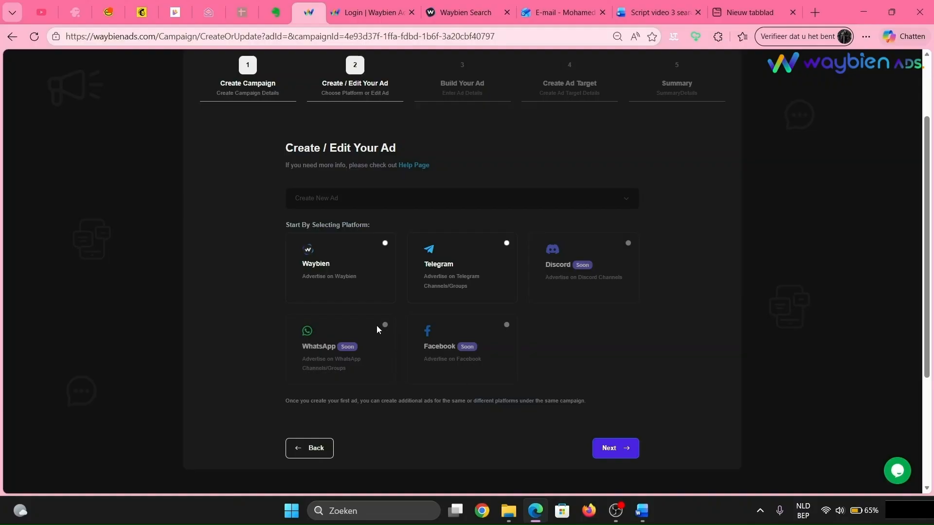
Choose Waybien as the ad platform, view the sponsored example on Waybien's home page, and continue to building the ad
{"action": "left_click", "coordinate": [337, 250]}
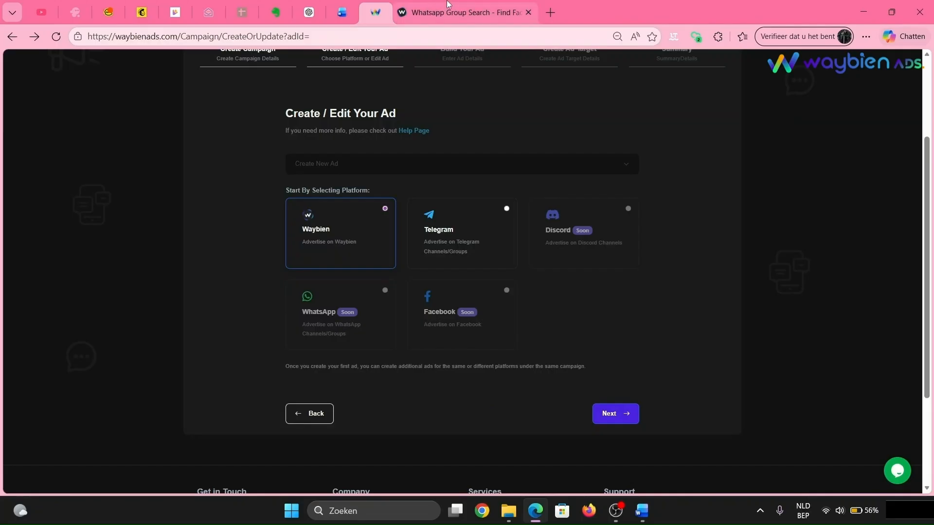
{"action": "left_click", "coordinate": [448, 5]}
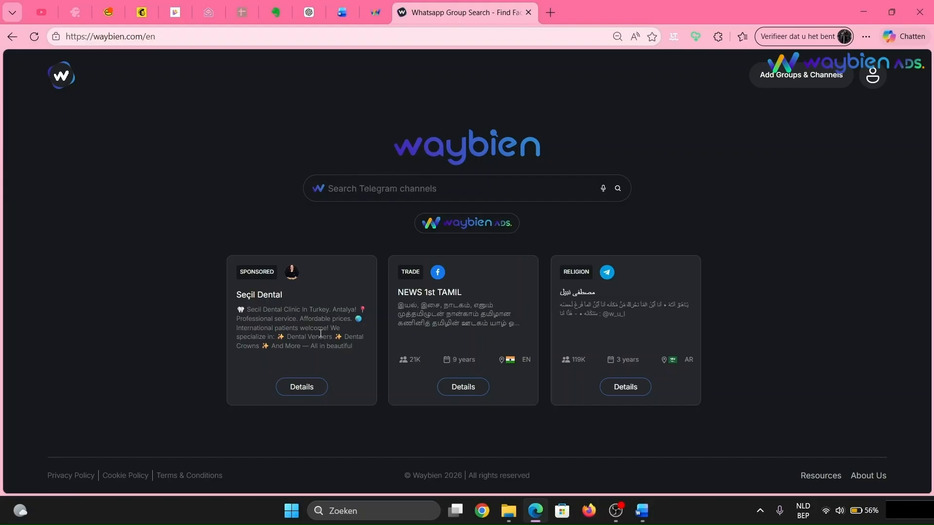
{"action": "left_click", "coordinate": [375, 12]}
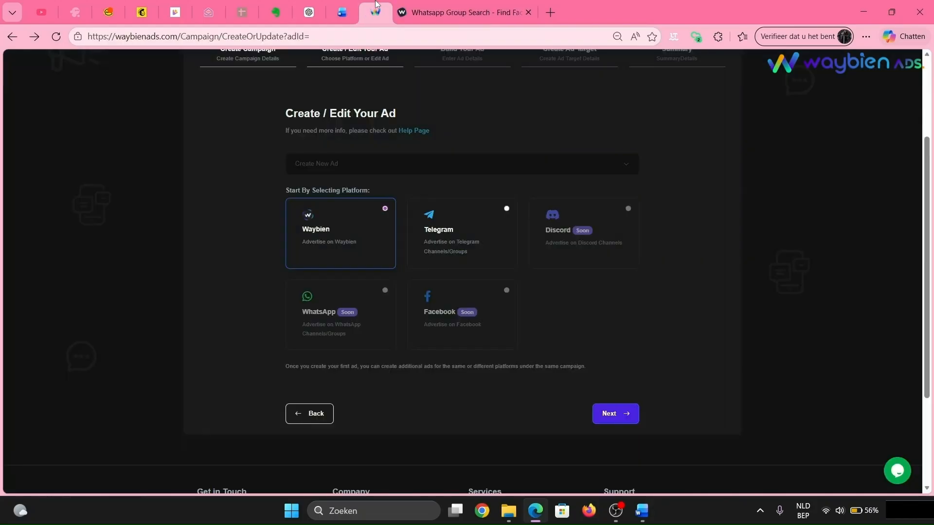
{"action": "left_click", "coordinate": [620, 413]}
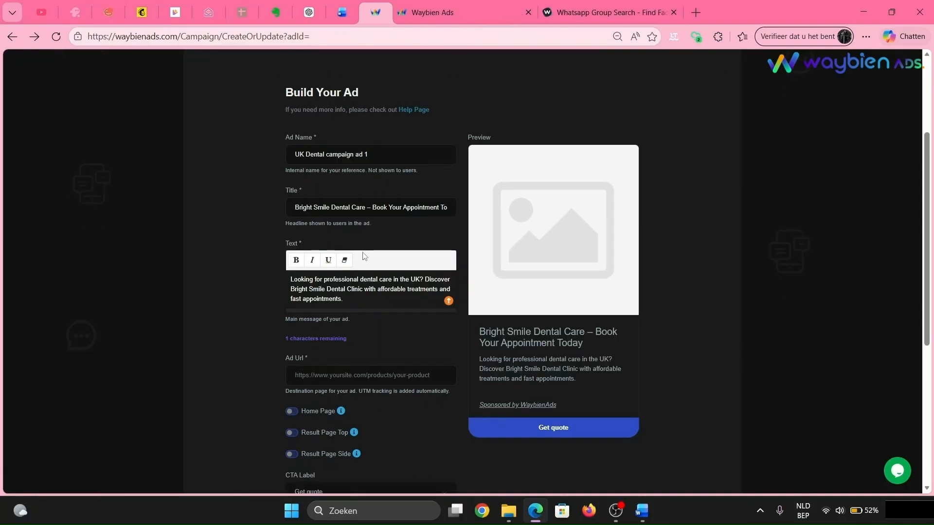
{"action": "left_click", "coordinate": [320, 372]}
{"action": "left_click", "coordinate": [428, 12]}
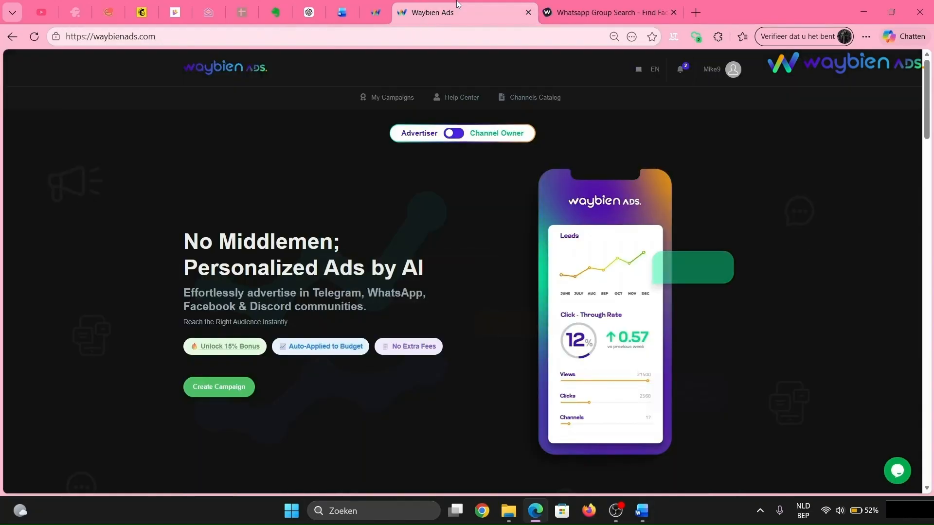
{"action": "left_click", "coordinate": [260, 36]}
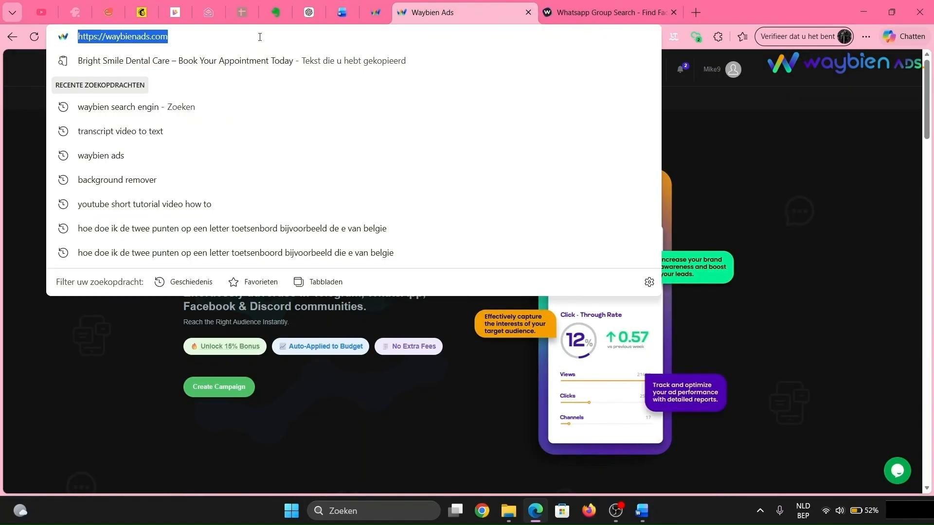
{"action": "left_click", "coordinate": [375, 9]}
{"action": "type", "text": "https://waybienads.com/"}
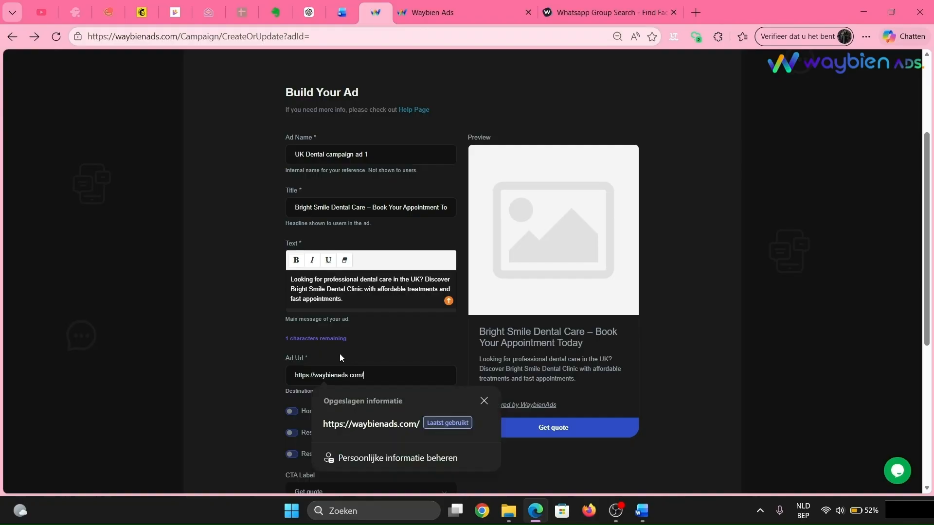
{"action": "left_click", "coordinate": [253, 395]}
Preview where the ad appears for the Home Page, Result Page Top and Result Page Side placements
{"action": "scroll", "coordinate": [253, 395], "scroll_direction": "down", "scroll_amount": 3}
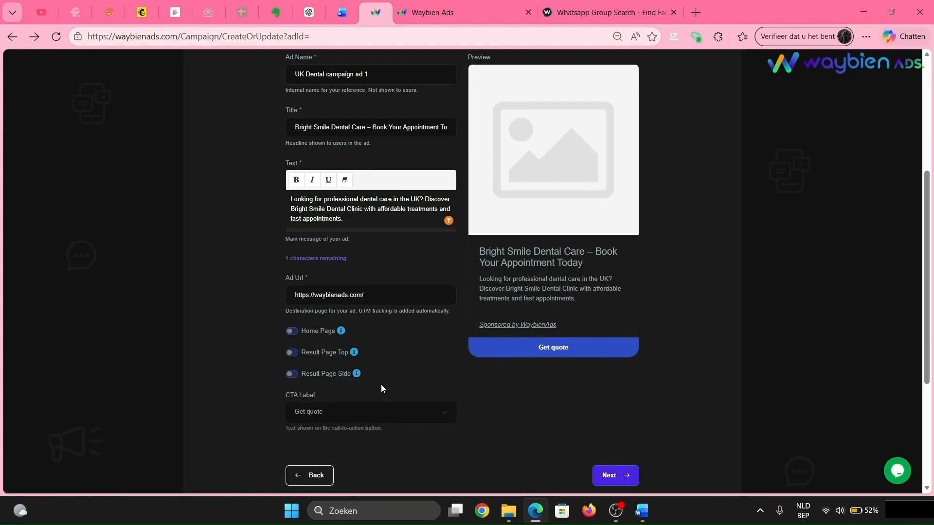
{"action": "left_click", "coordinate": [341, 331]}
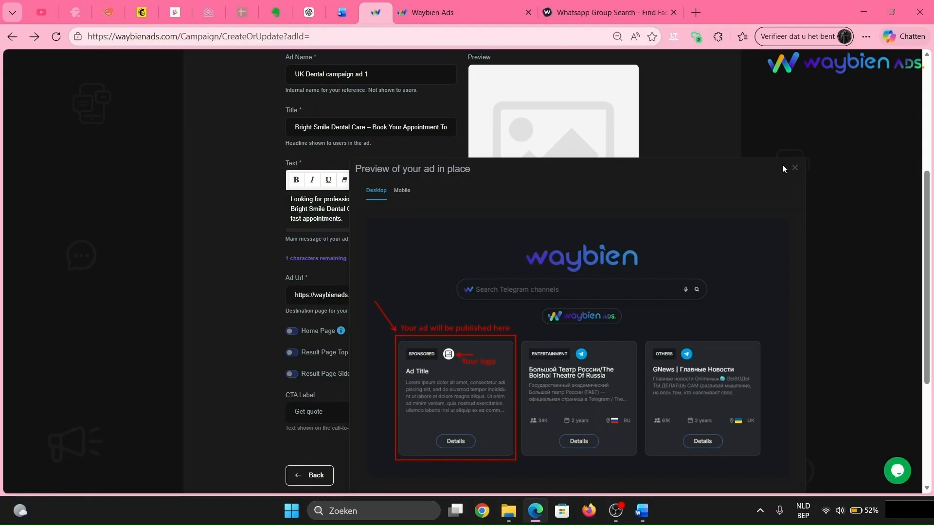
{"action": "left_click", "coordinate": [795, 171]}
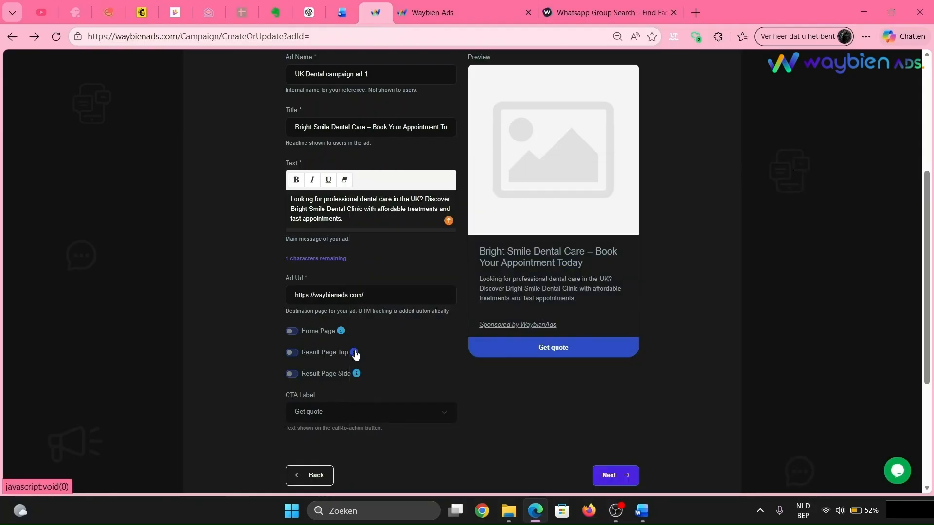
{"action": "left_click", "coordinate": [355, 351]}
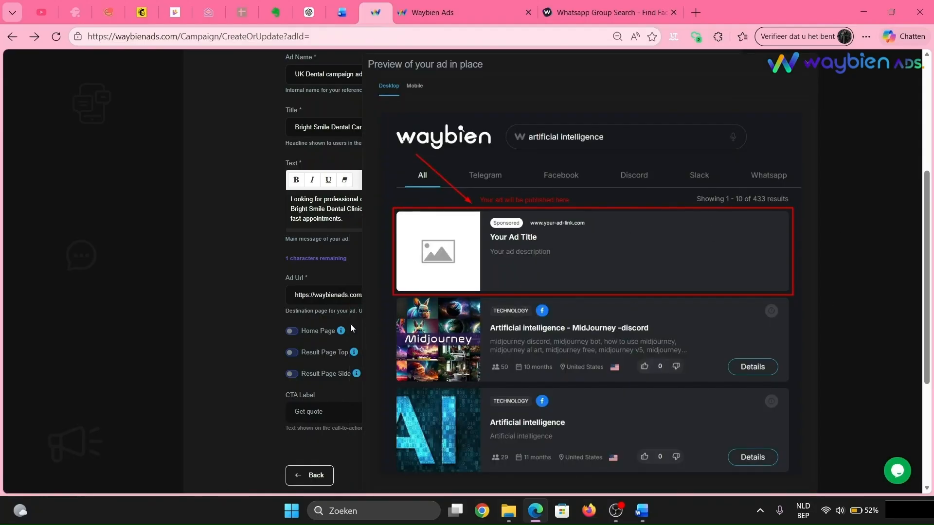
{"action": "left_click", "coordinate": [807, 71]}
{"action": "left_click", "coordinate": [356, 373]}
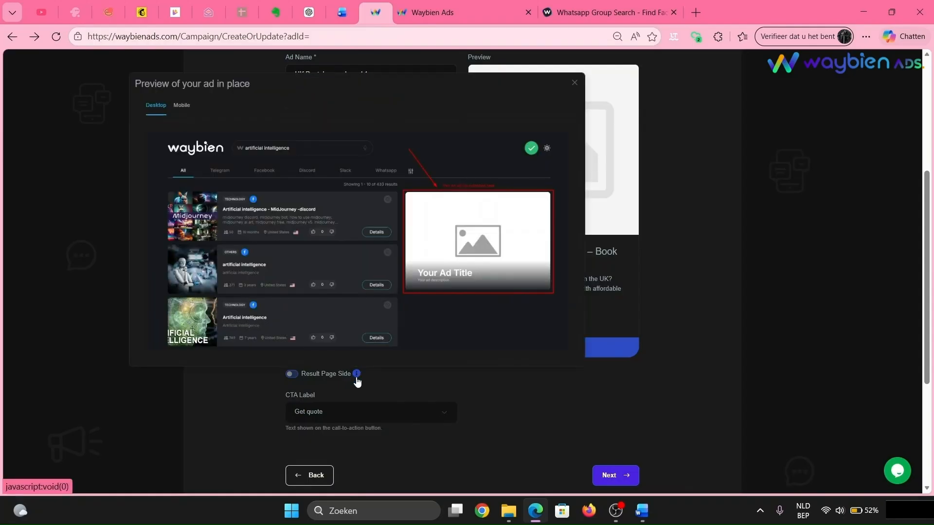
Enable the Result Page Side placement and upload "Schermafbeelding 2026-04-23 120854.jpg" from Downloads as its image
{"action": "left_click", "coordinate": [295, 377]}
{"action": "left_click", "coordinate": [295, 377]}
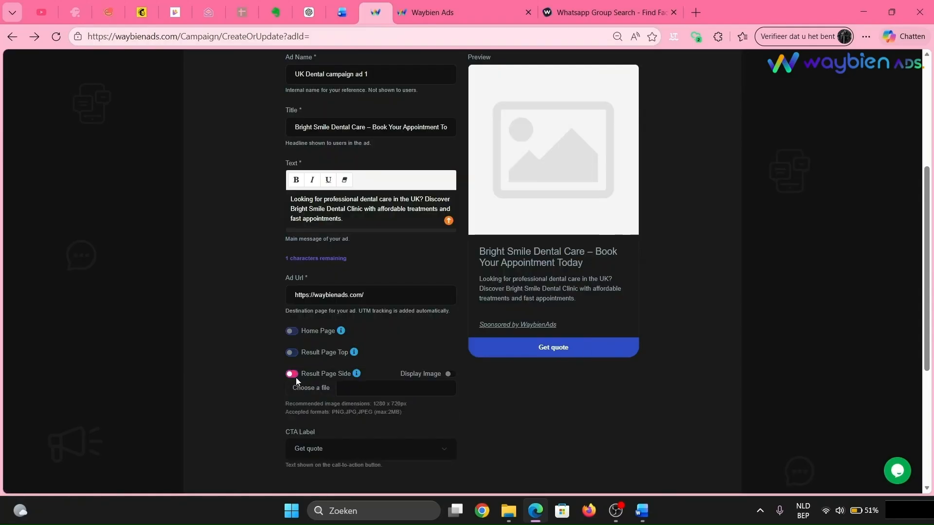
{"action": "left_click", "coordinate": [348, 387]}
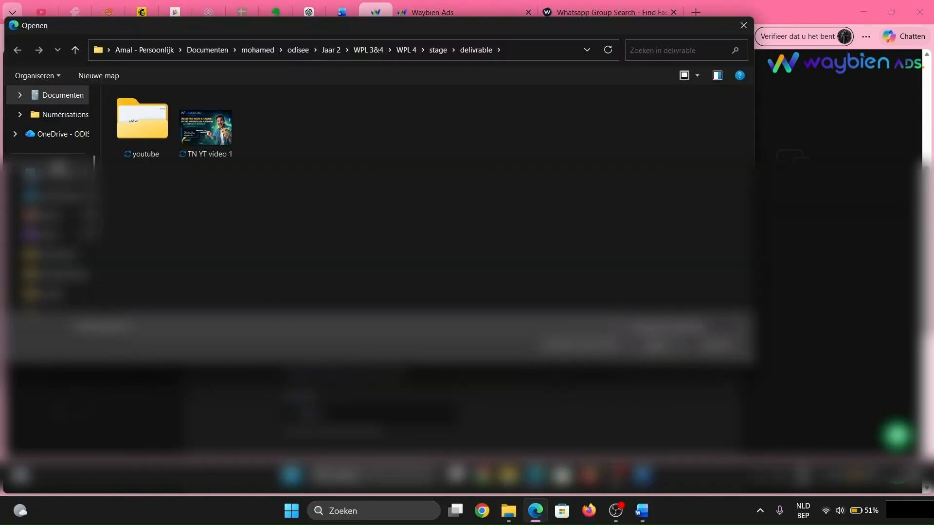
{"action": "left_click", "coordinate": [57, 170]}
{"action": "left_click", "coordinate": [131, 146]}
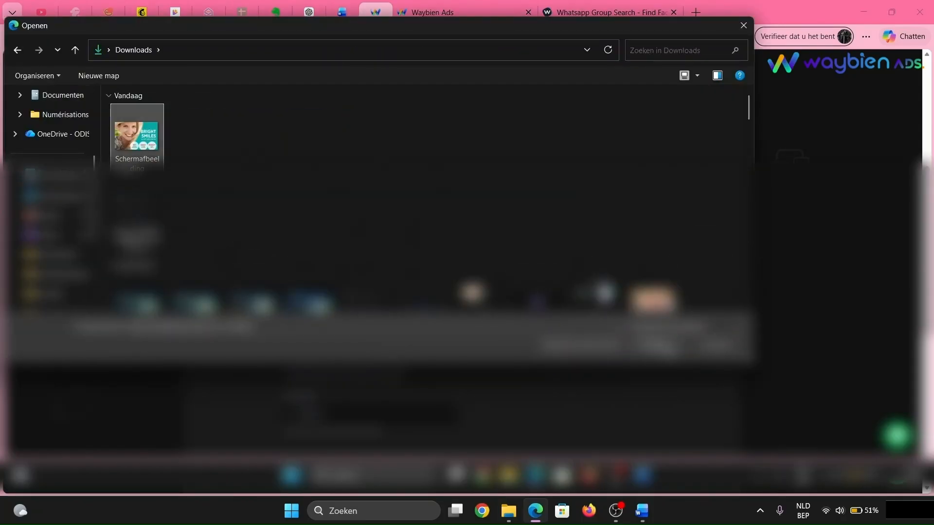
{"action": "left_click", "coordinate": [666, 350]}
{"action": "scroll", "coordinate": [572, 354], "scroll_direction": "down", "scroll_amount": 1}
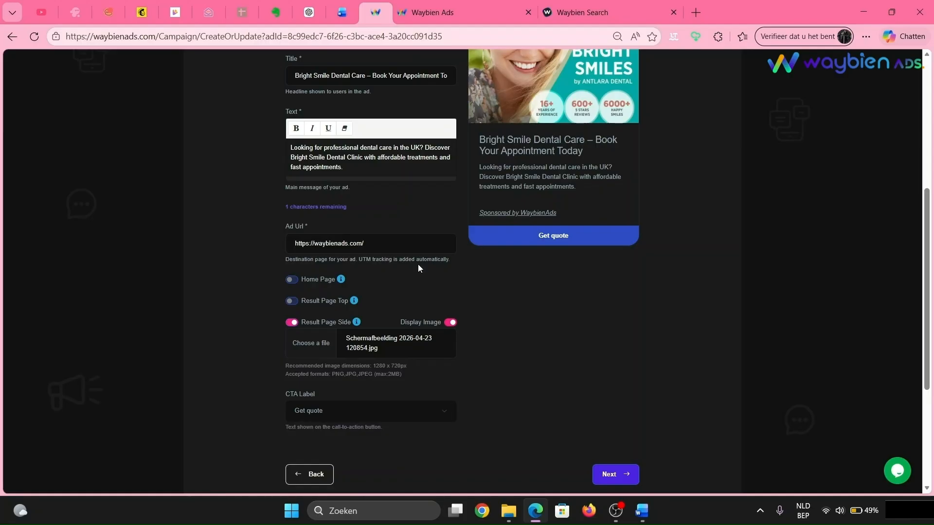
Examine the sponsored ad beside Waybien's "dental" search results, open its landing page, and return to the ad form
{"action": "left_click", "coordinate": [586, 11]}
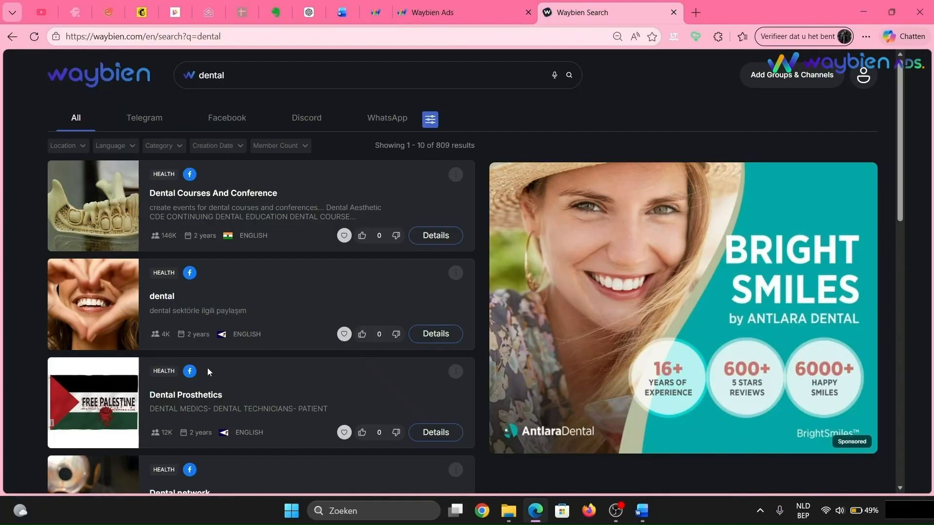
{"action": "scroll", "coordinate": [207, 368], "scroll_direction": "down", "scroll_amount": 3}
{"action": "scroll", "coordinate": [208, 367], "scroll_direction": "up", "scroll_amount": 3}
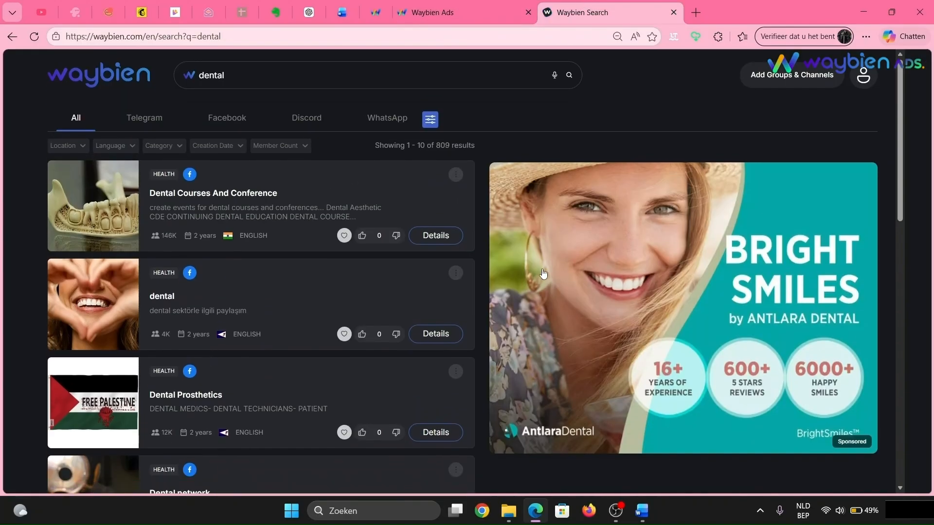
{"action": "left_click", "coordinate": [570, 275]}
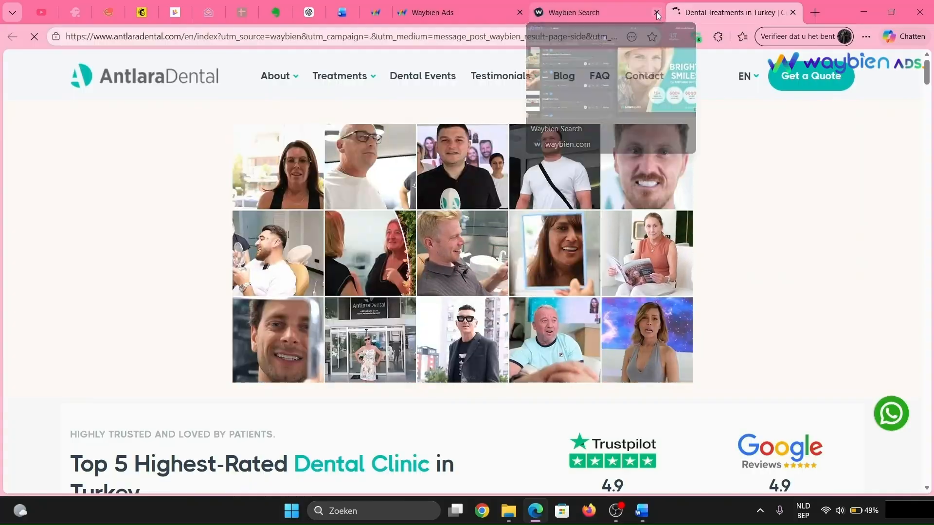
{"action": "left_click", "coordinate": [655, 12]}
{"action": "left_click", "coordinate": [656, 11]}
{"action": "left_click", "coordinate": [377, 10]}
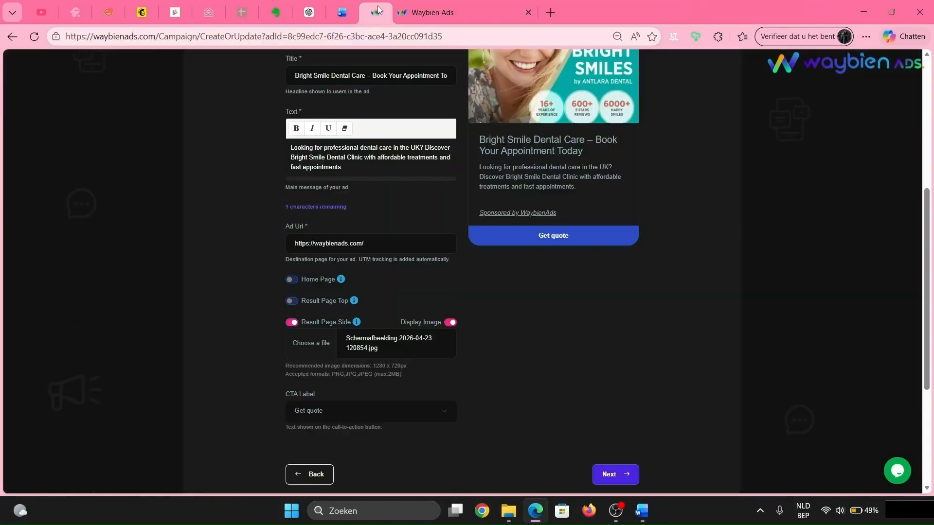
Continue to the ad targeting settings, set the daily ad spending limit to $20, and proceed to the campaign summary
{"action": "left_click", "coordinate": [621, 481]}
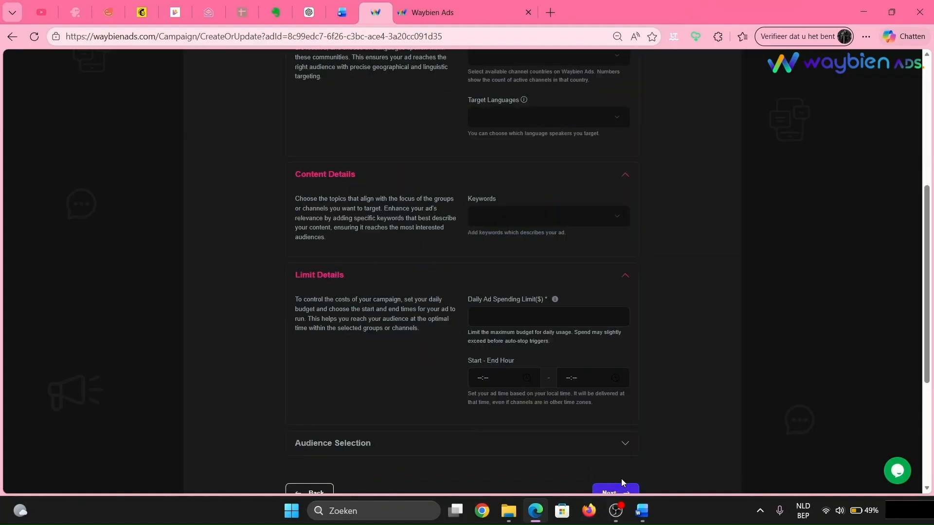
{"action": "scroll", "coordinate": [727, 320], "scroll_direction": "up", "scroll_amount": 2}
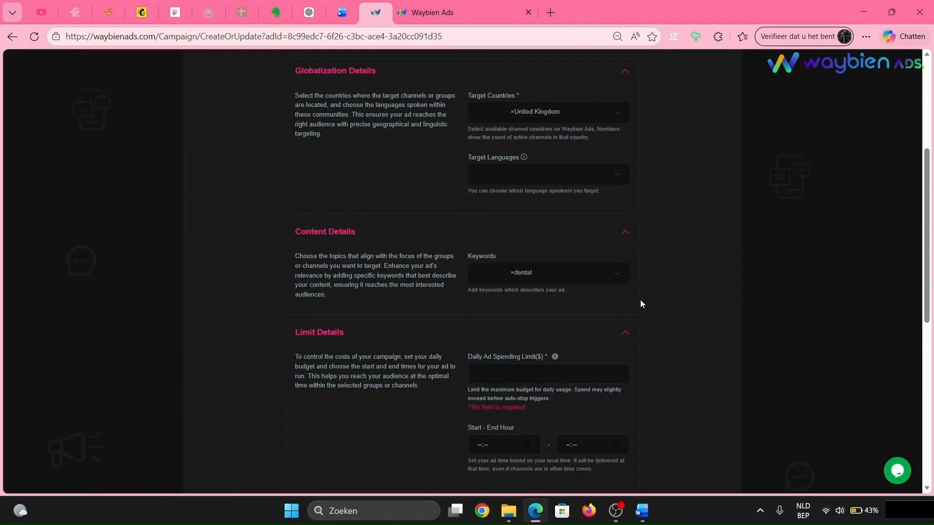
{"action": "scroll", "coordinate": [640, 300], "scroll_direction": "up", "scroll_amount": 1}
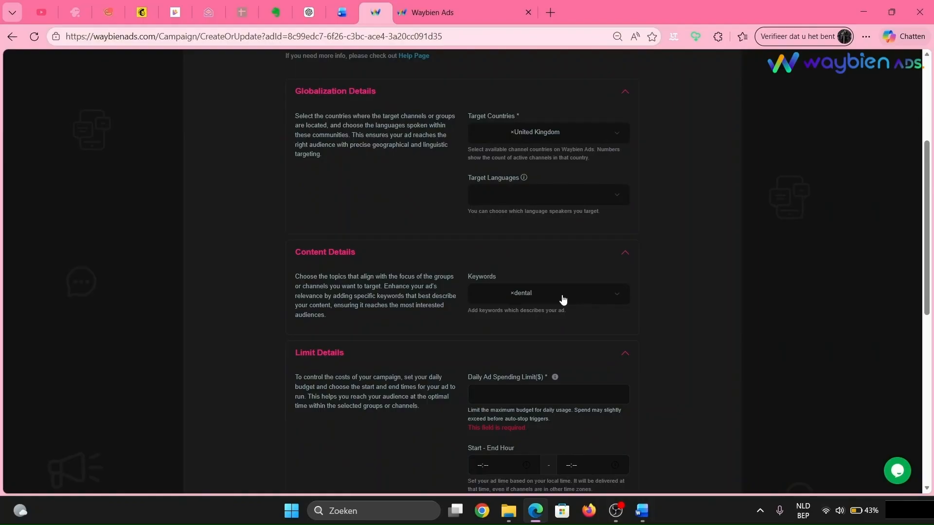
{"action": "scroll", "coordinate": [558, 301], "scroll_direction": "down", "scroll_amount": 2}
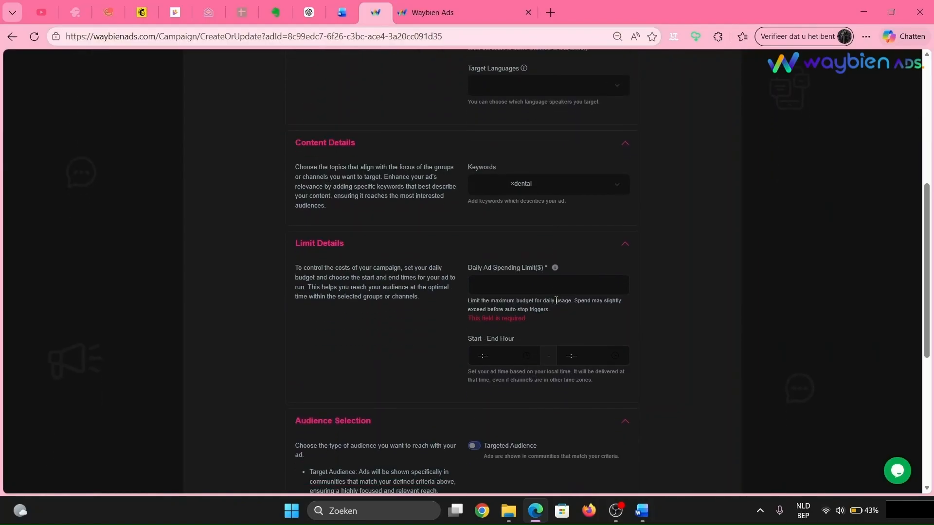
{"action": "left_click", "coordinate": [517, 284]}
{"action": "type", "text": "20"}
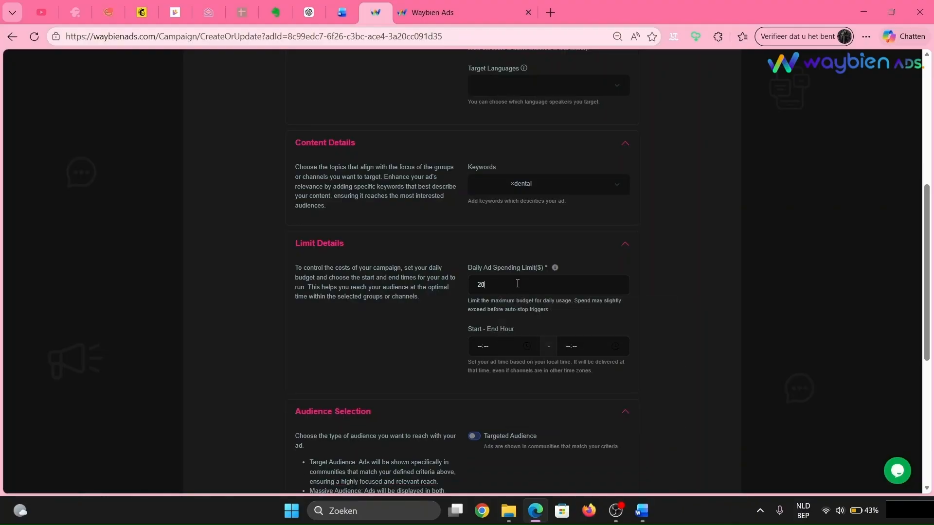
{"action": "scroll", "coordinate": [518, 283], "scroll_direction": "down", "scroll_amount": 3}
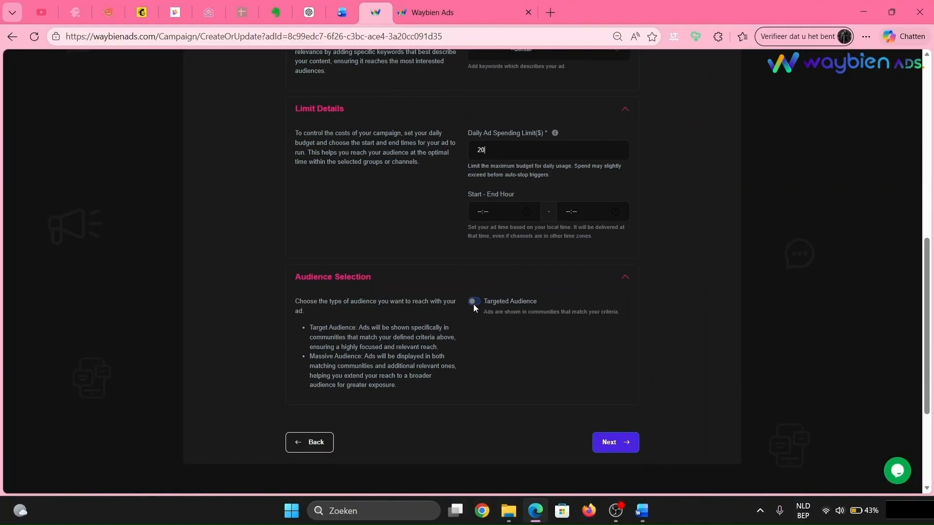
{"action": "left_click", "coordinate": [613, 443]}
Review the campaign summary and the ad's options, accept the terms and privacy policy, and proceed to payment
{"action": "scroll", "coordinate": [614, 444], "scroll_direction": "up", "scroll_amount": 5}
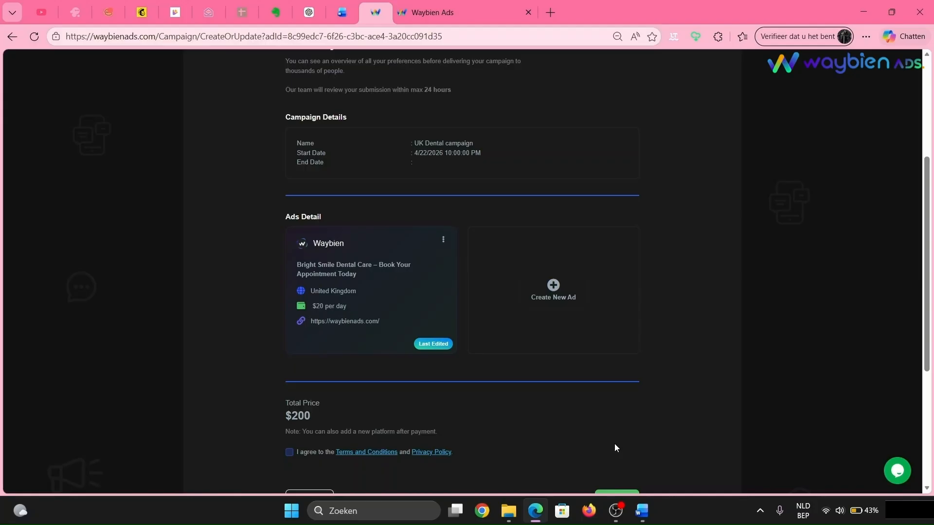
{"action": "left_click", "coordinate": [444, 238]}
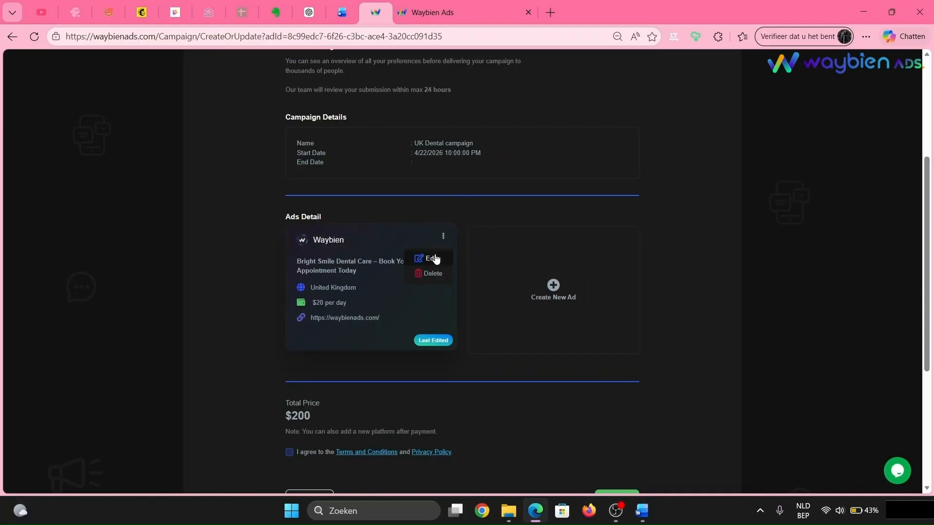
{"action": "left_click", "coordinate": [290, 453]}
{"action": "scroll", "coordinate": [290, 454], "scroll_direction": "down", "scroll_amount": 1}
{"action": "left_click", "coordinate": [617, 500]}
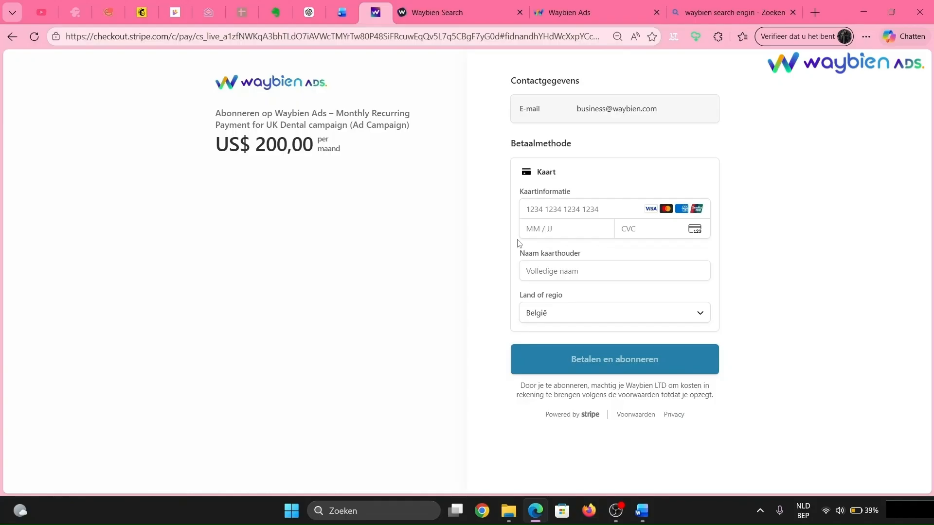
Open the sponsored dental ad beside Waybien's "cars" search results and return to the results
{"action": "key", "text": "ctrl+Tab"}
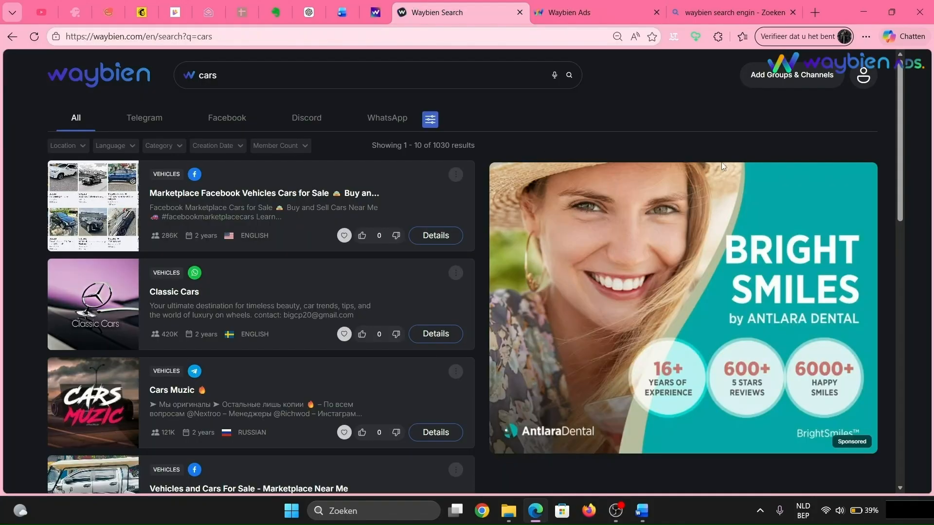
{"action": "left_click", "coordinate": [690, 351]}
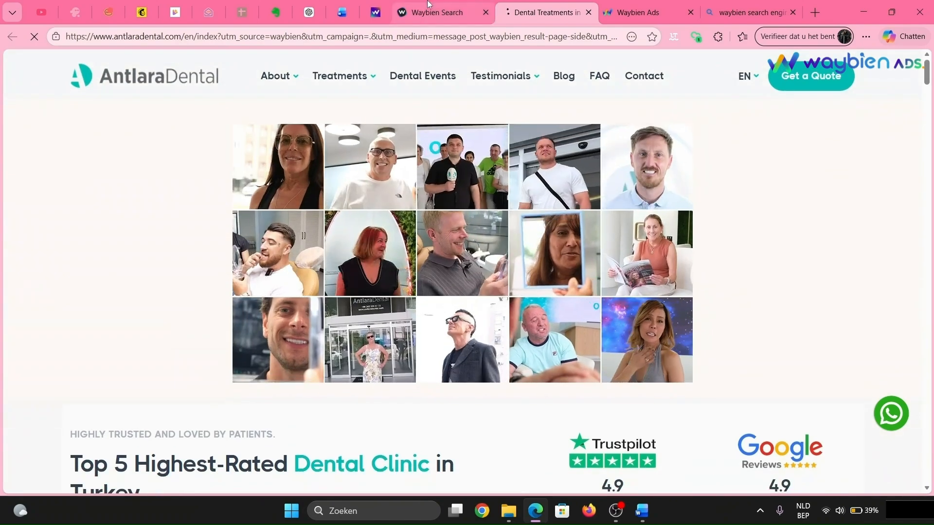
{"action": "left_click", "coordinate": [429, 6]}
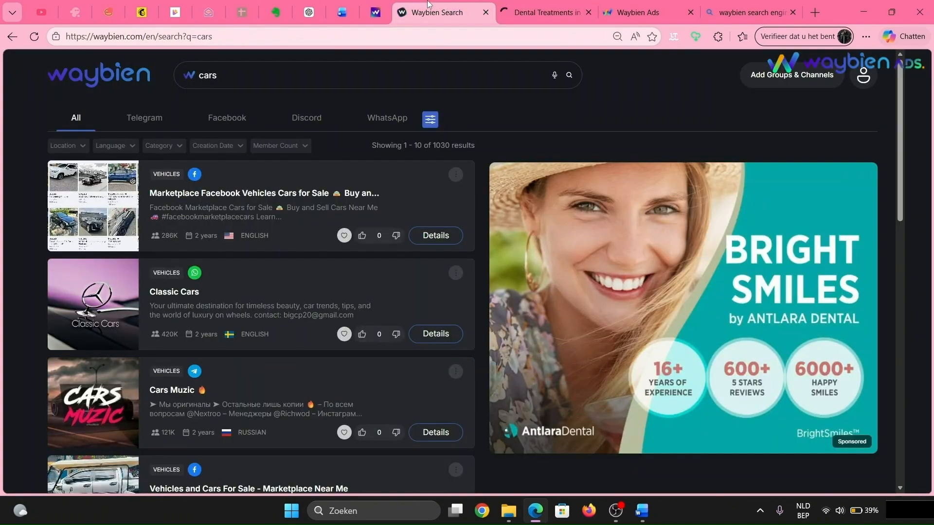